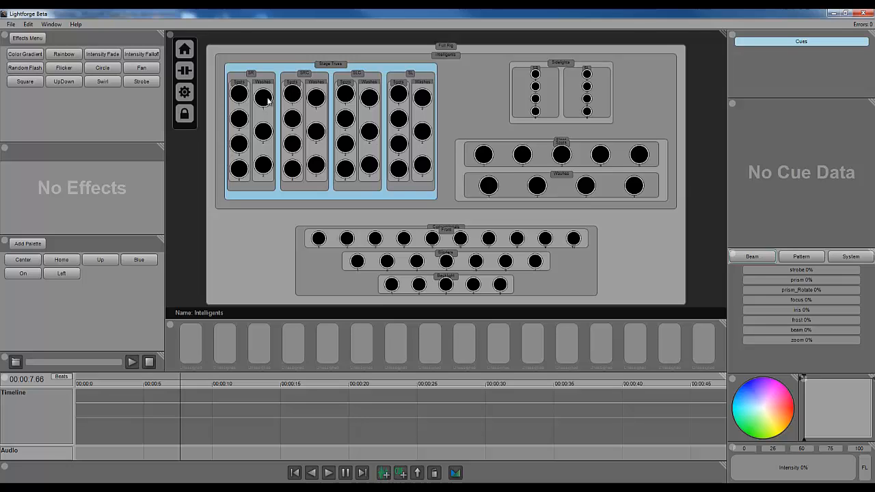
- Add an Intensity Fade effect to the Stage Truss group with rate 57%, offset 94% and influence 43%
click(103, 55)
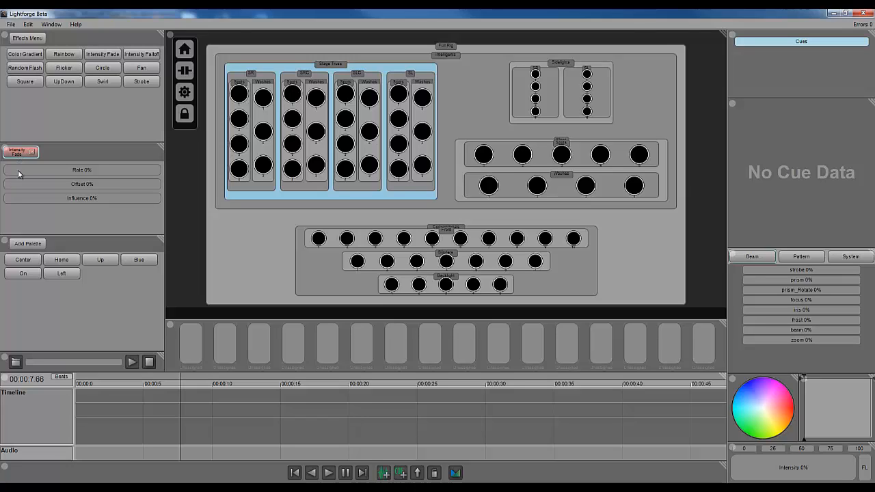
drag(18, 173, 22, 174)
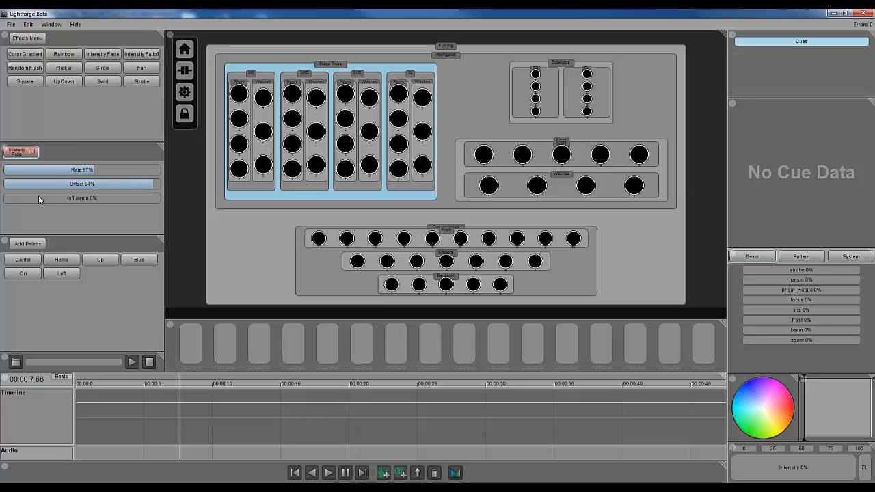
drag(23, 200, 48, 201)
click(21, 156)
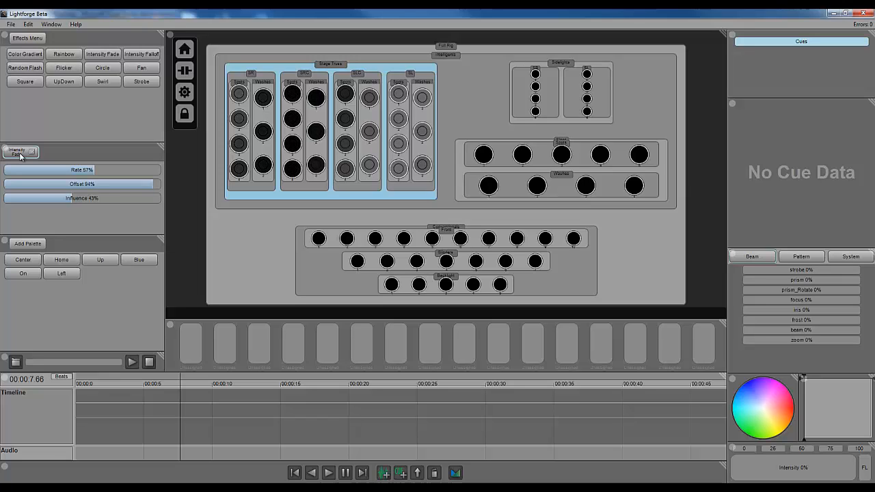
- Add a Circle effect to the SLC group of the stage truss with rate 59%, offset 69% and influence 100%
click(361, 73)
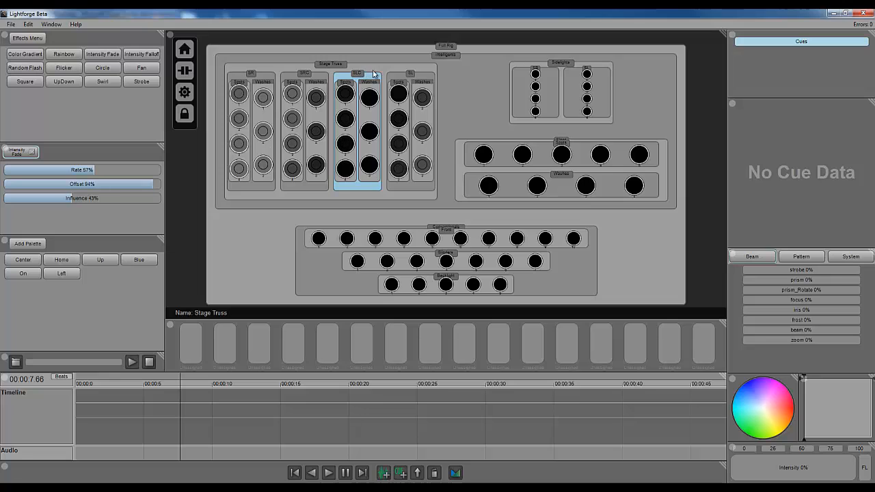
click(103, 67)
click(58, 155)
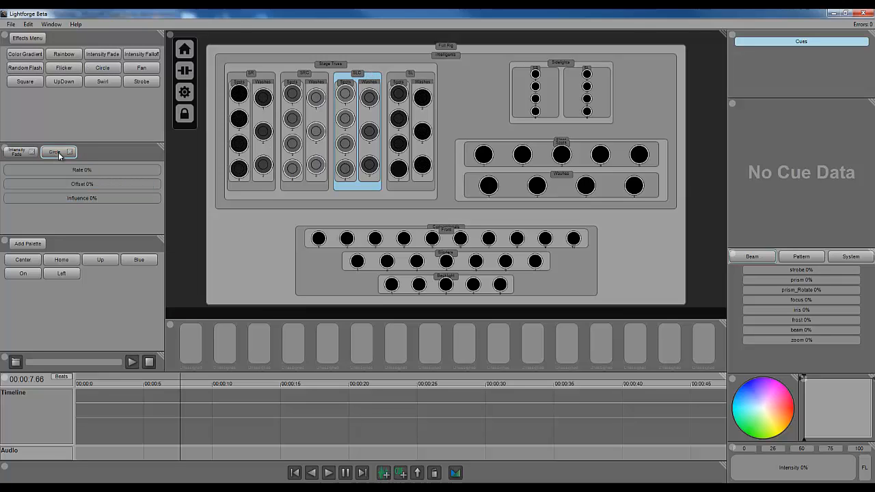
click(97, 170)
click(111, 184)
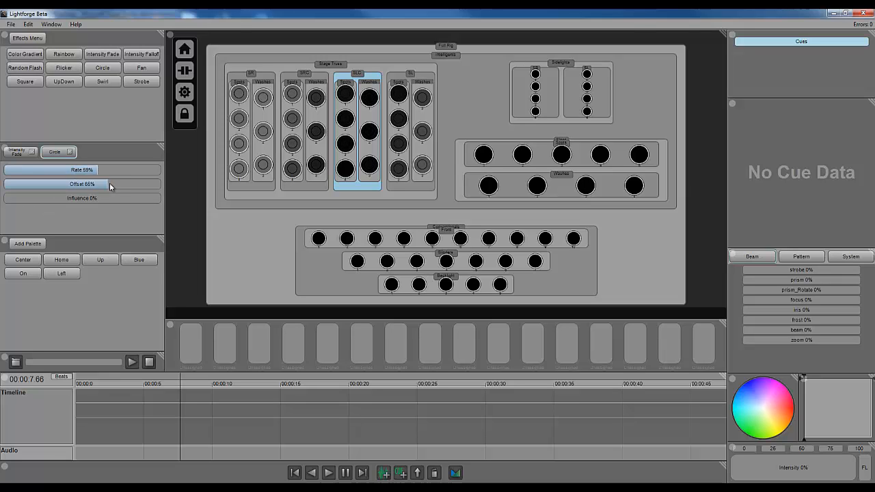
drag(78, 200, 230, 200)
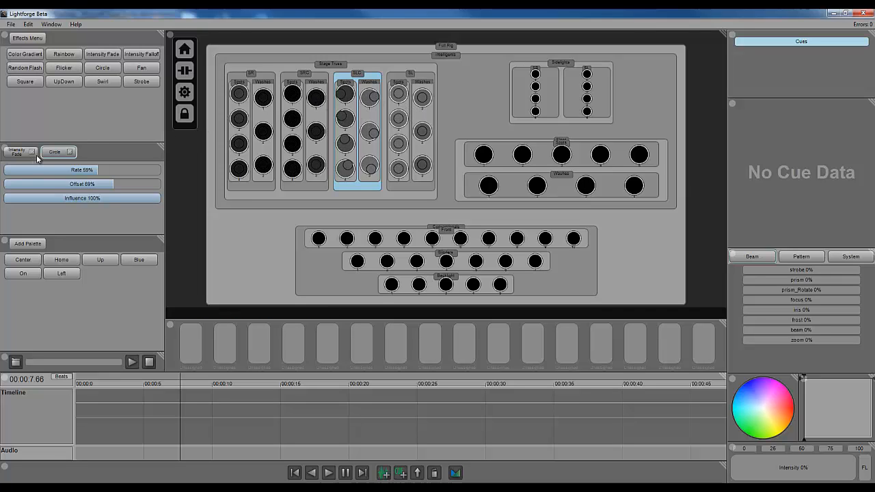
- Add a Rainbow effect to the Floor group with rate, offset and influence at 100%, and raise the group's intensity to 100%
click(457, 171)
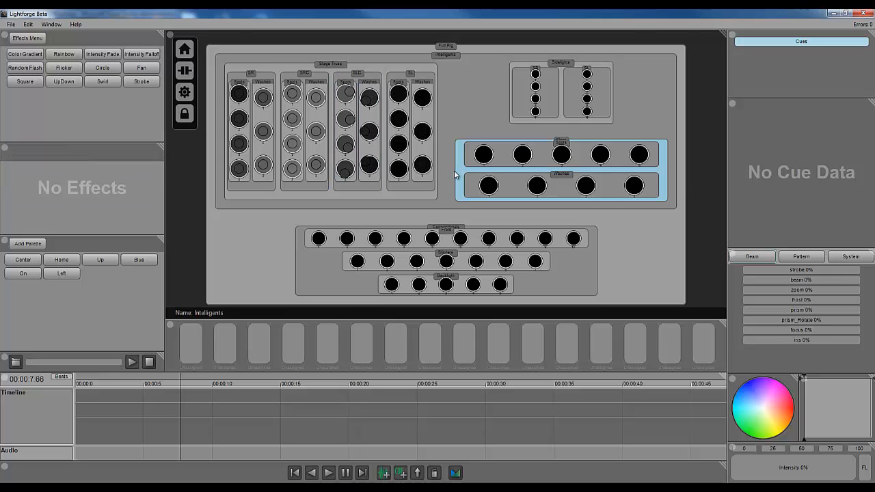
click(65, 55)
drag(28, 170, 187, 175)
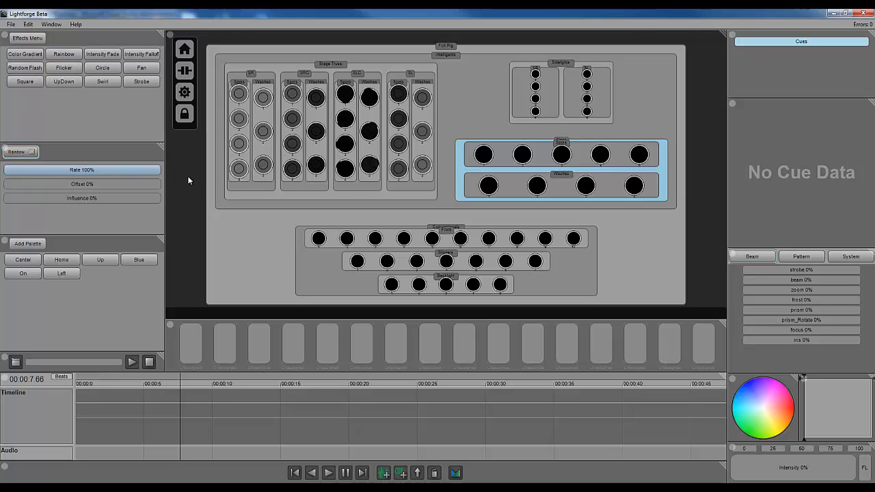
drag(72, 185, 266, 203)
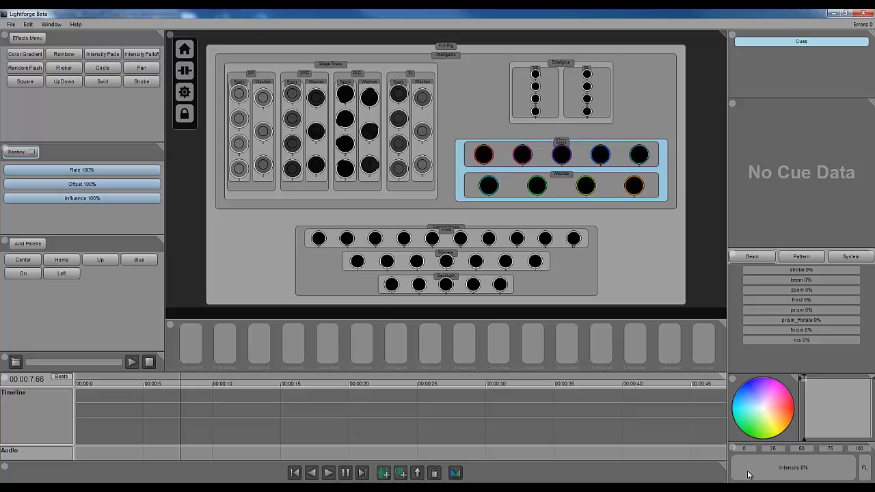
drag(747, 471, 858, 470)
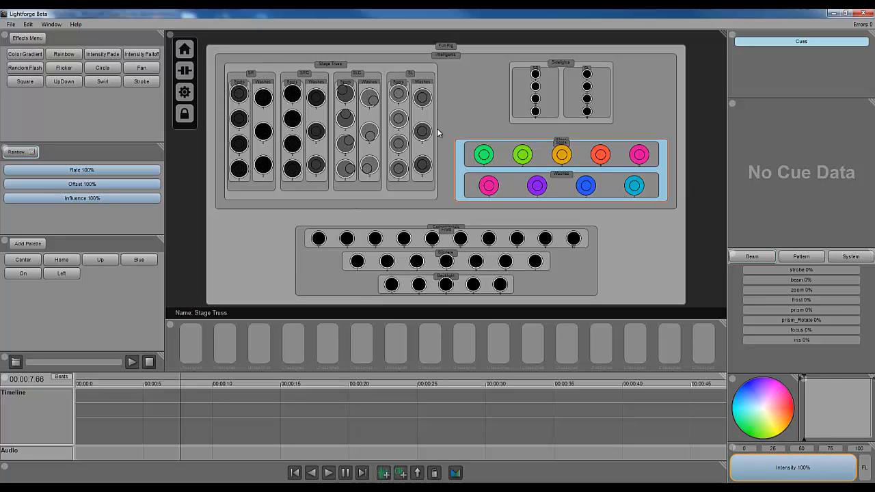
- Record the Intelligents group as a timeline cue named Effects and extend the cue's end to about 11 seconds
click(458, 97)
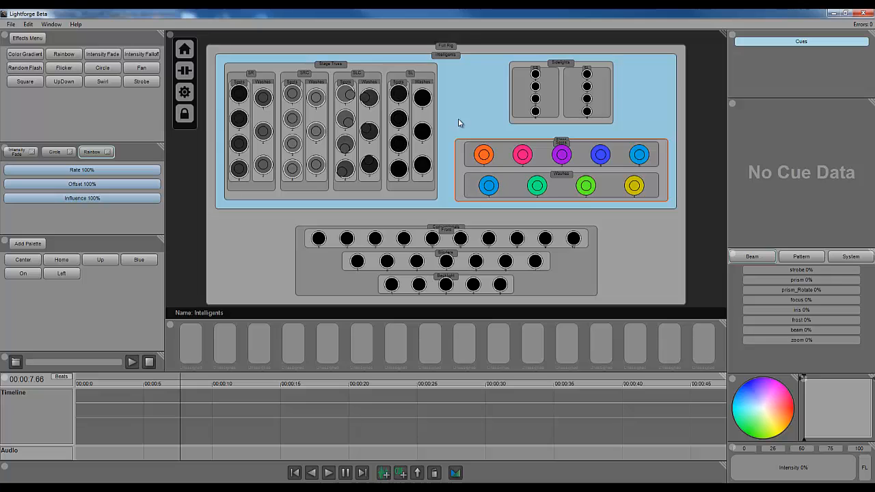
click(400, 473)
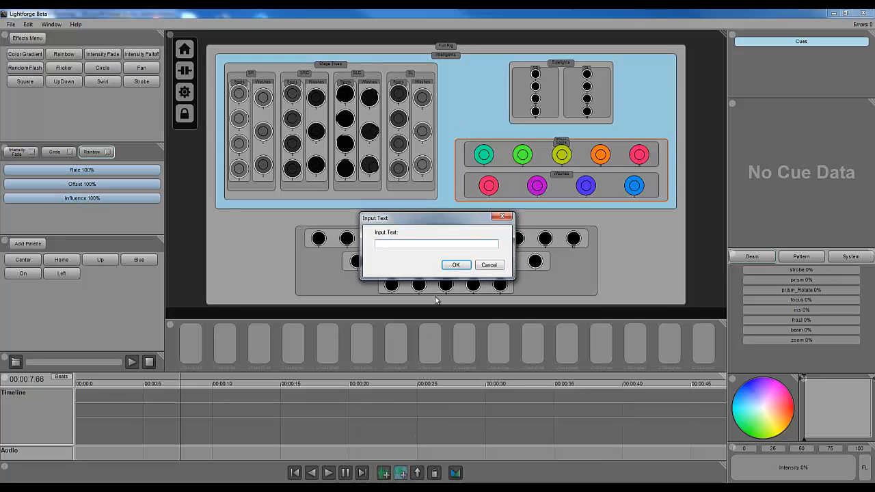
text(Effects)
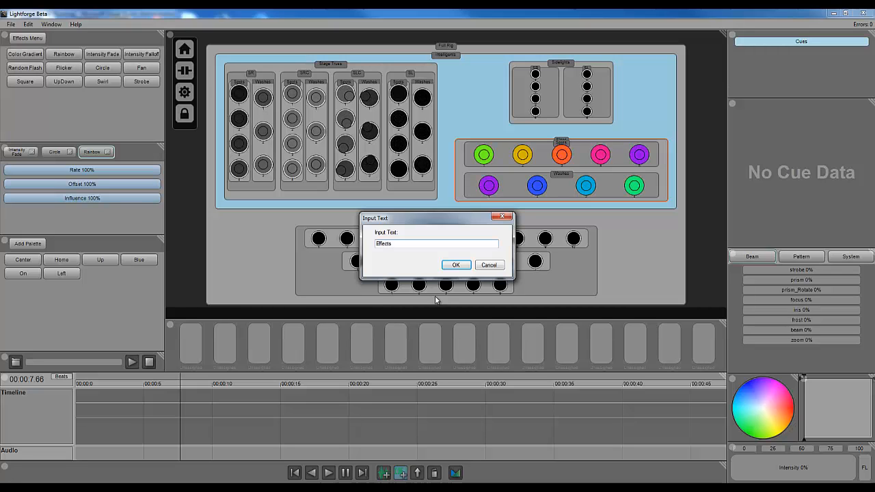
key(Return)
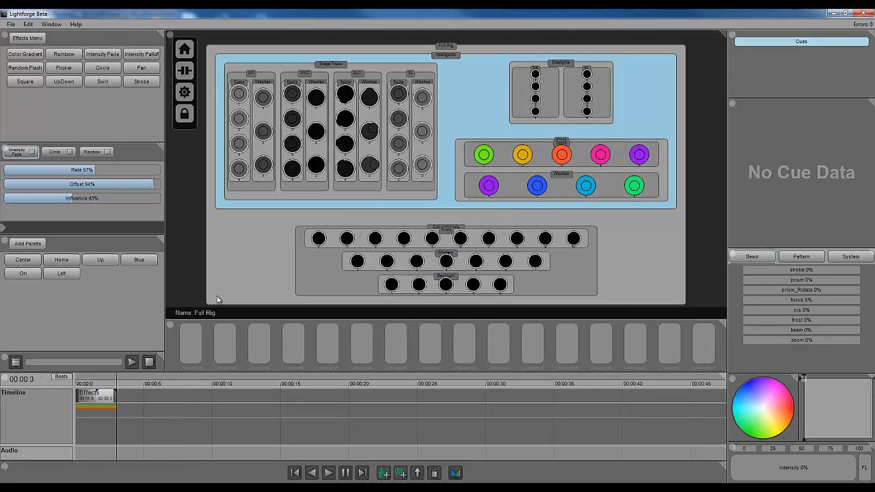
drag(115, 394, 223, 397)
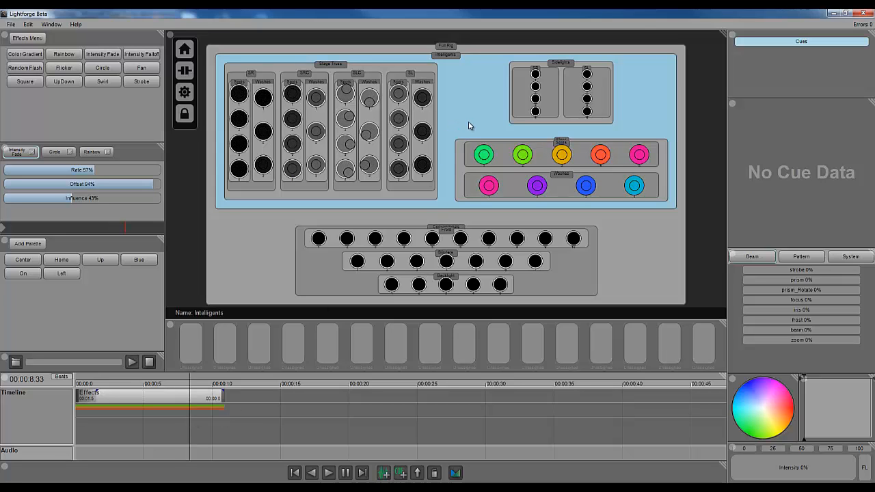
- Record a second timeline cue named Empty and extend its end to about 22 seconds
click(400, 471)
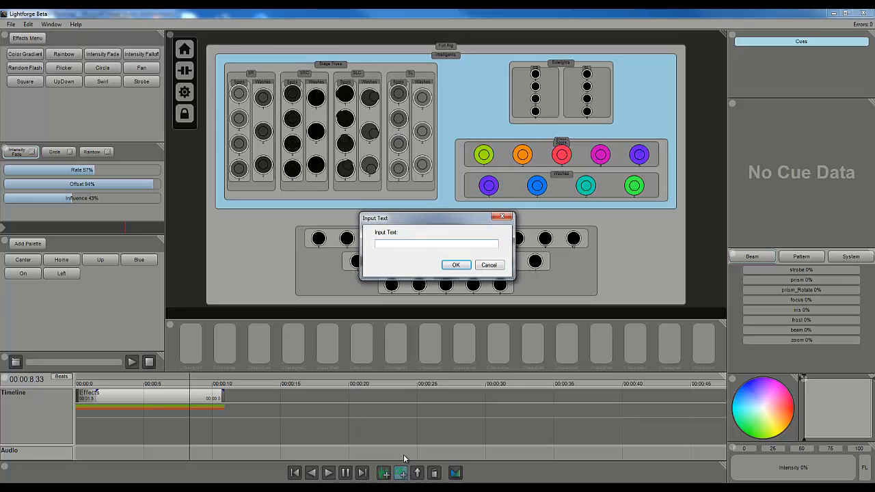
text(Empty)
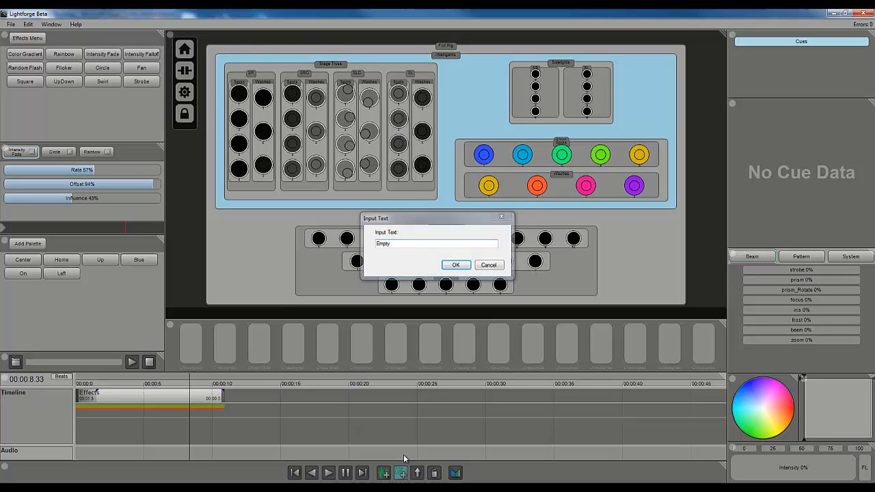
key(Return)
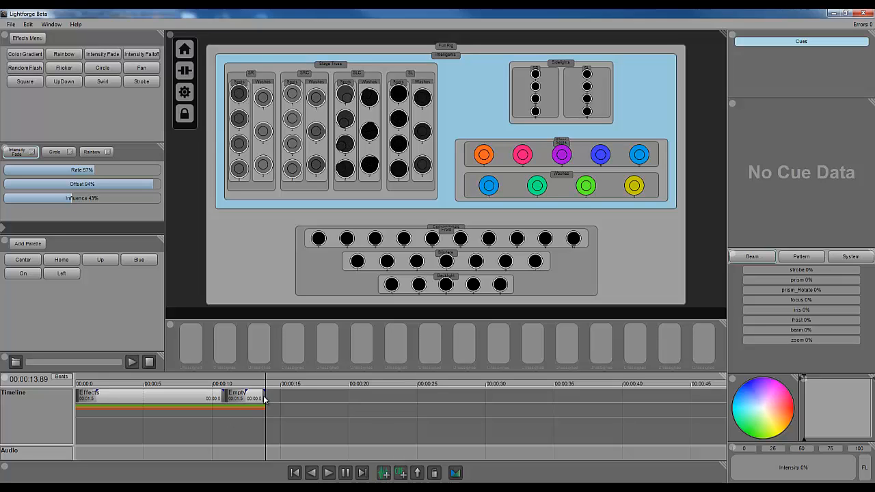
drag(266, 394, 373, 393)
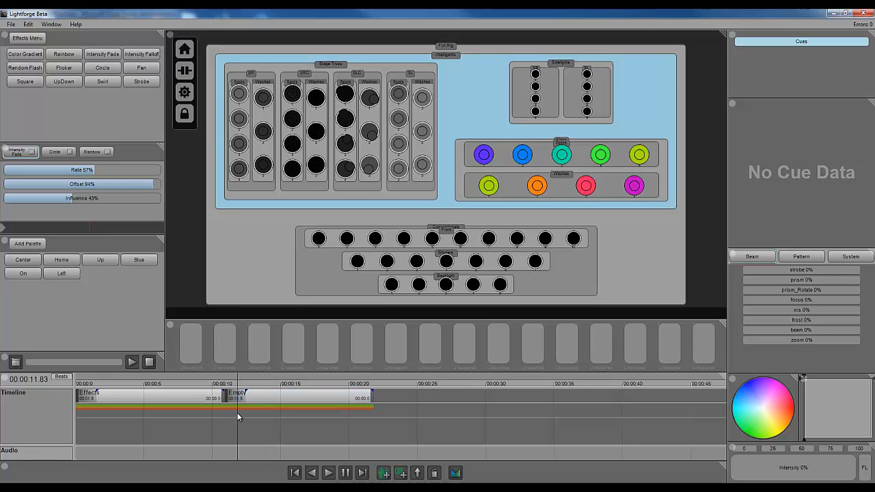
- Remove the Rainbow effect from the Intelligents group at the Empty cue and update that cue using Add To Selected Cue
click(289, 408)
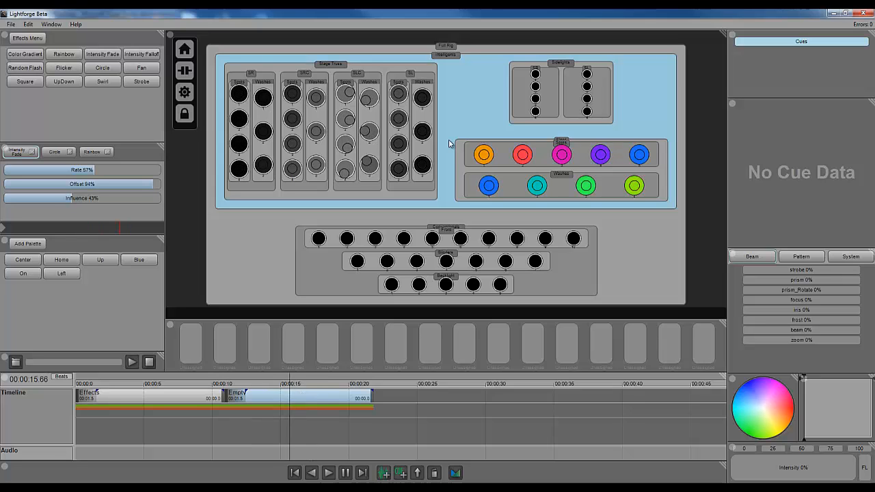
click(106, 151)
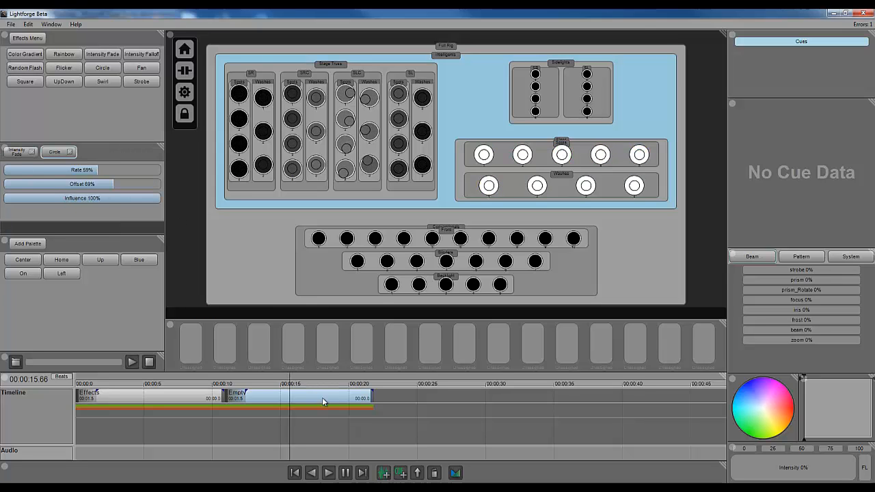
click(417, 473)
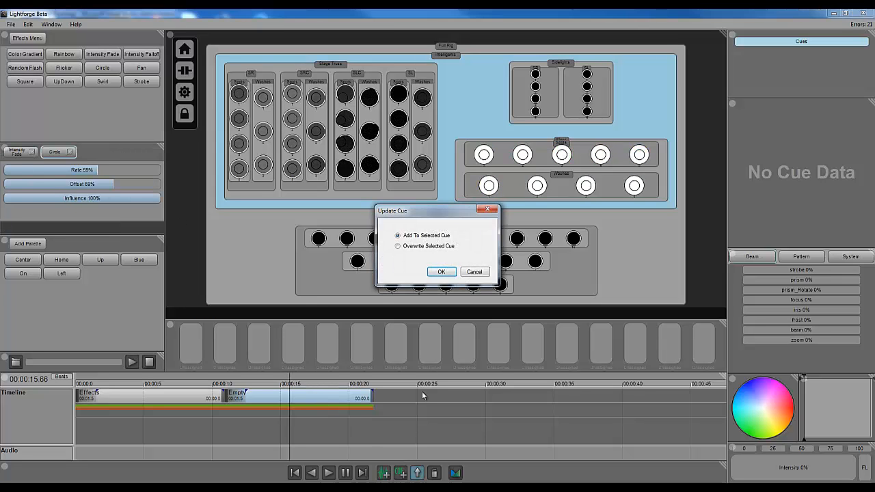
click(441, 272)
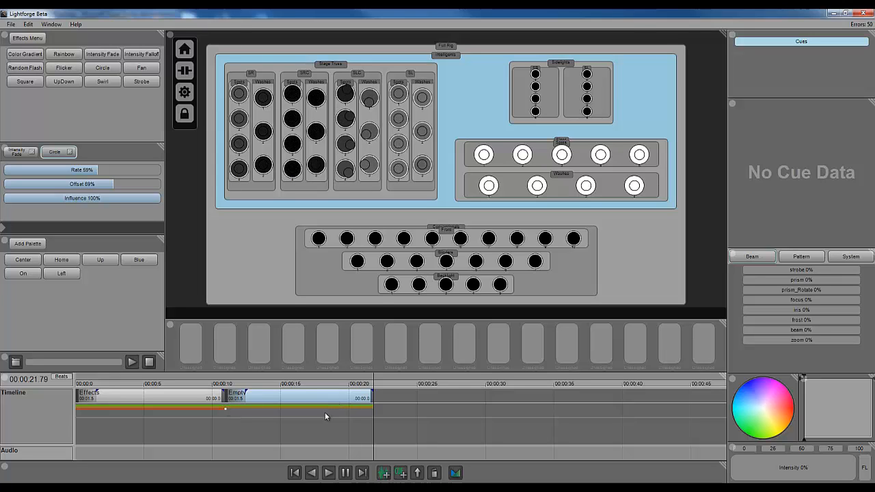
click(189, 411)
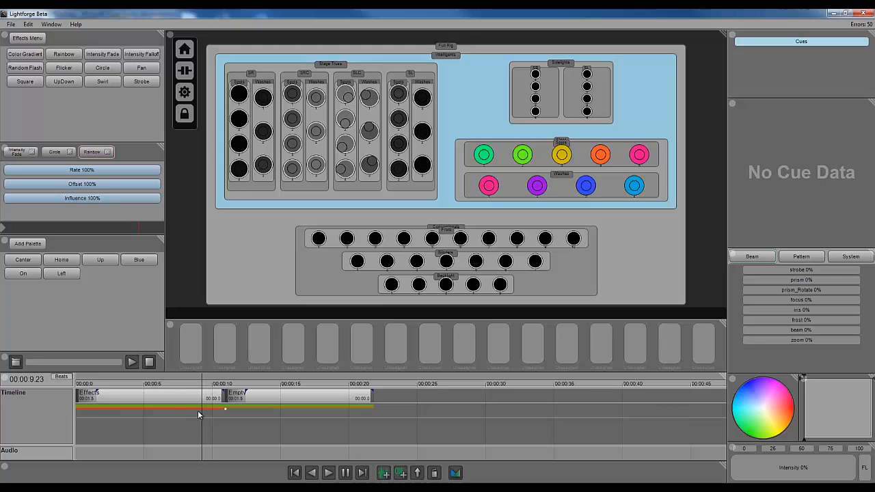
click(120, 411)
drag(120, 411, 230, 419)
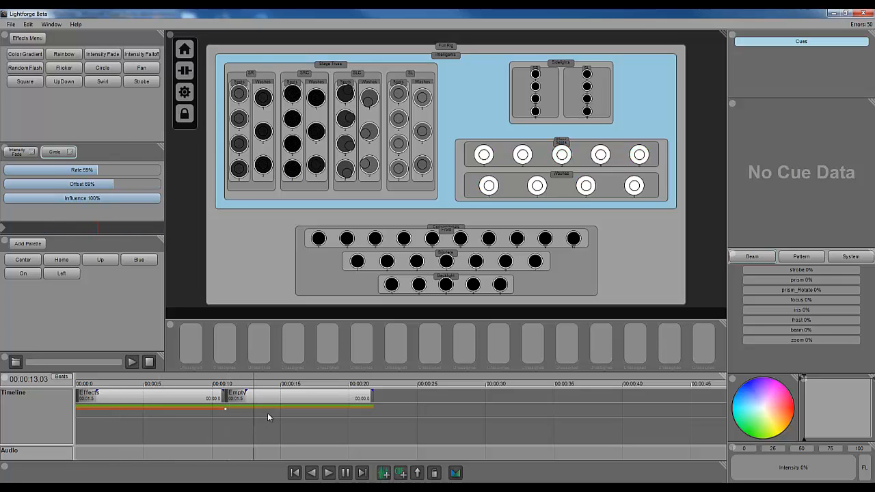
- Add a Circle effect to the Floor group with rate 63%, offset 86% and influence 100%, and add it to the Empty cue
click(286, 401)
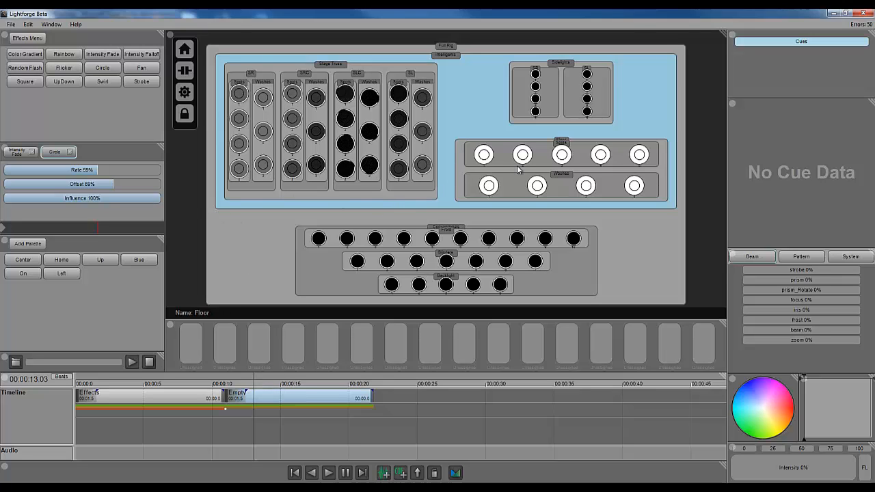
click(534, 172)
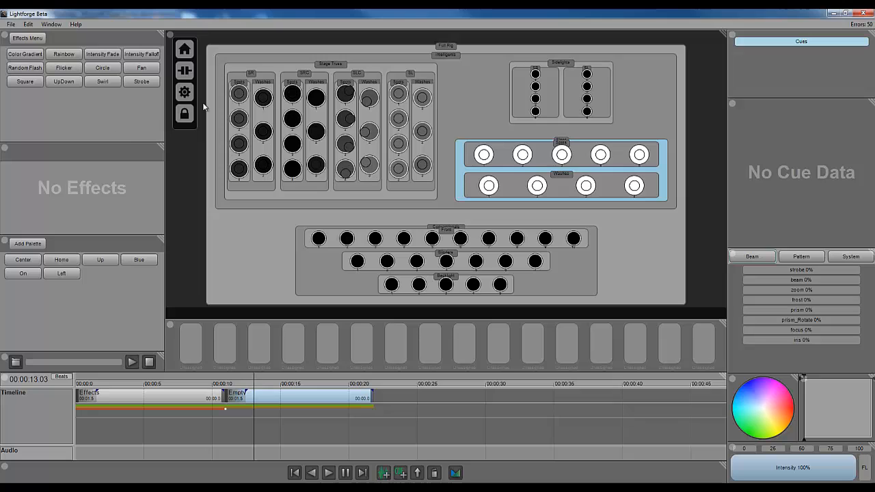
click(103, 67)
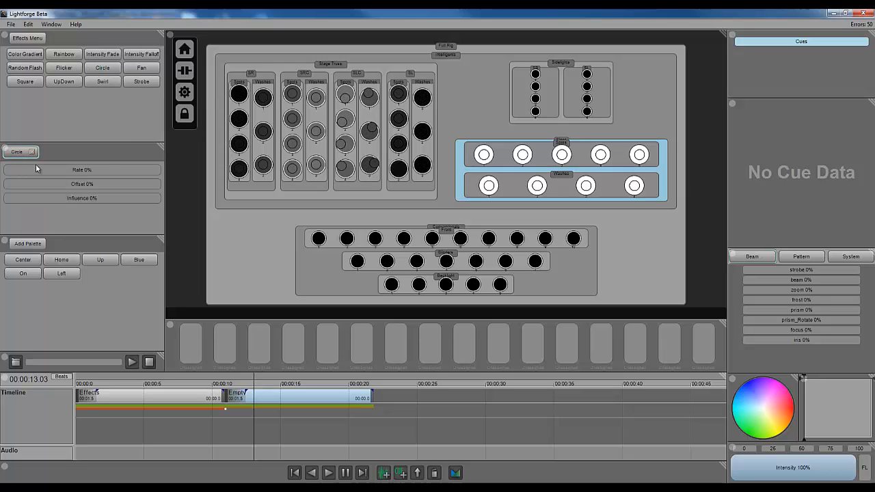
drag(130, 197, 162, 198)
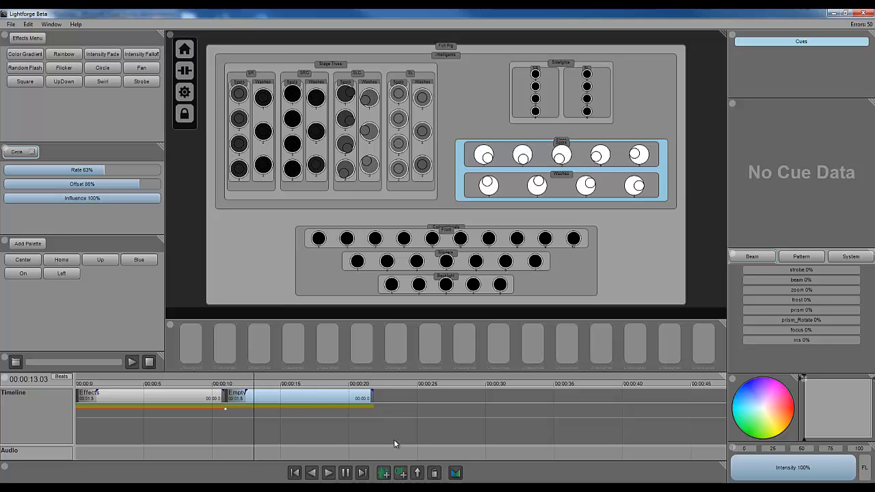
click(417, 472)
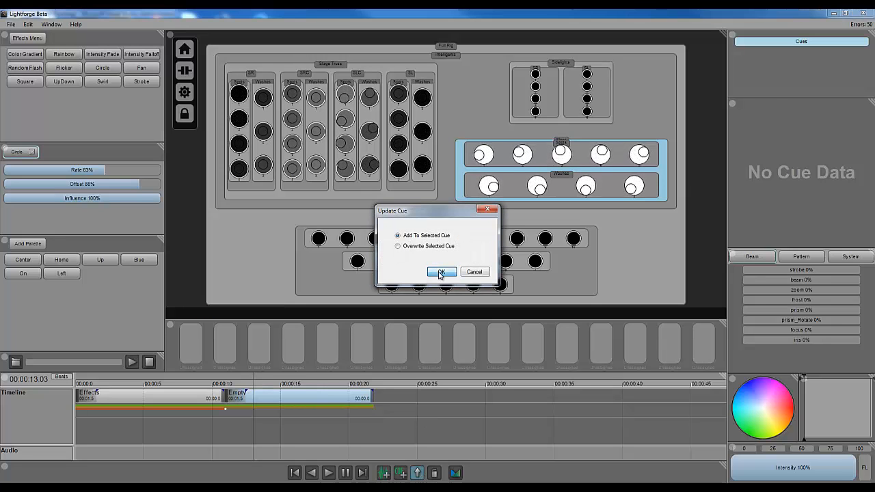
click(440, 272)
- Remove the Floor group's Circle effect during the Effects cue and scrub into the Empty cue to check the effect change
click(309, 419)
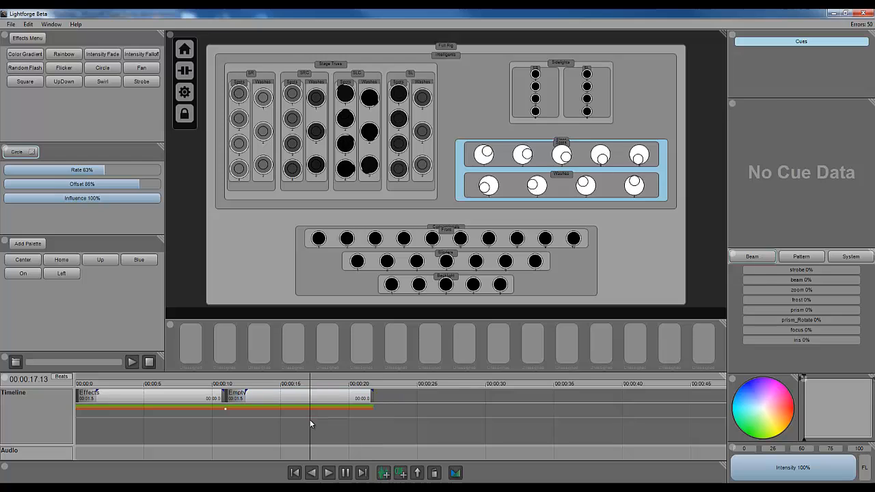
drag(310, 420, 158, 420)
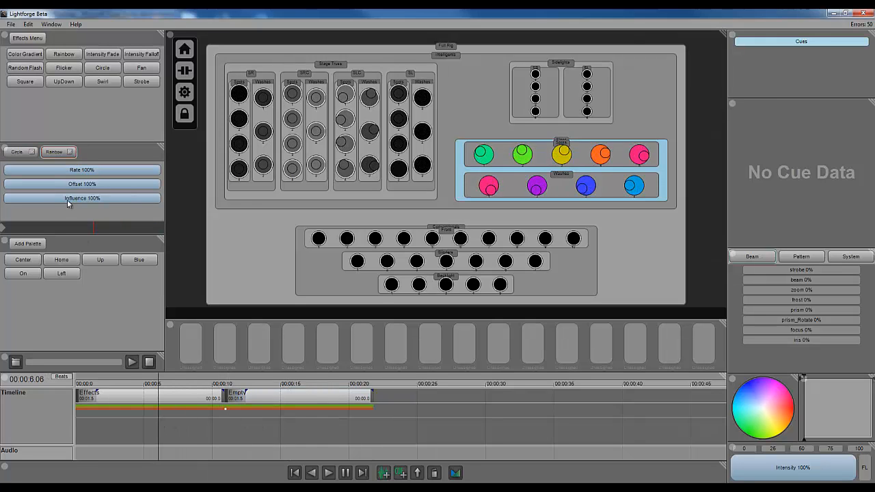
click(31, 152)
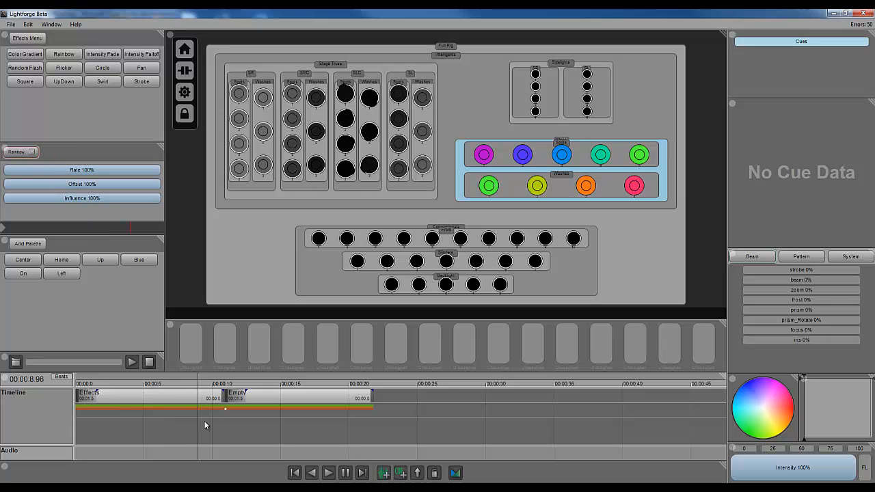
drag(204, 425, 254, 418)
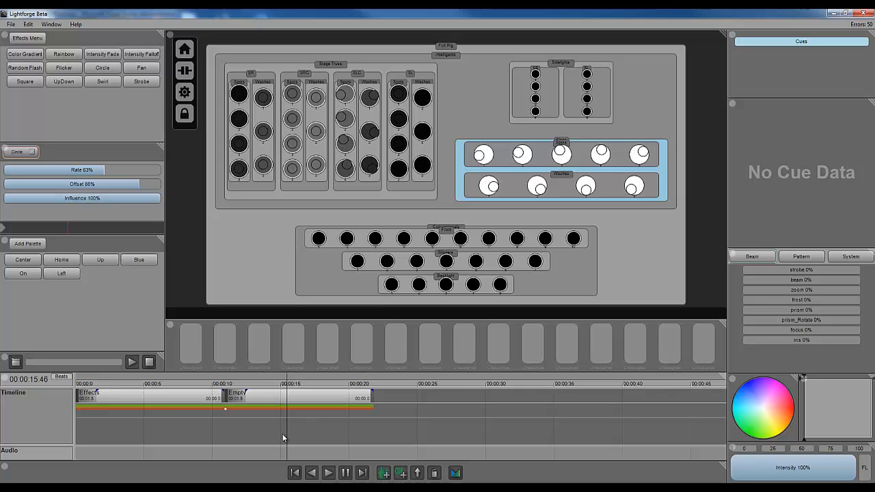
- Delete both the Empty and Effects cues from the timeline
click(269, 401)
key(Delete)
click(204, 398)
key(Delete)
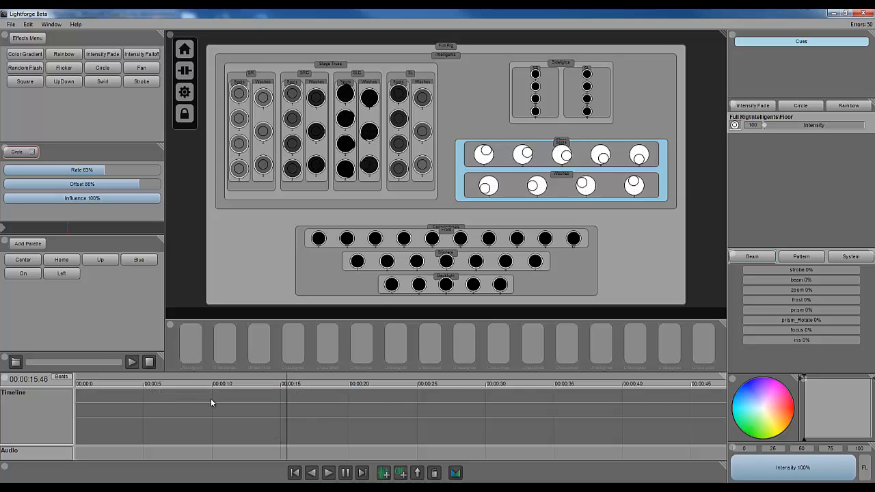
- Remove the Intensity Fade effect and both Circle effects from the Full Rig group
click(528, 106)
click(474, 93)
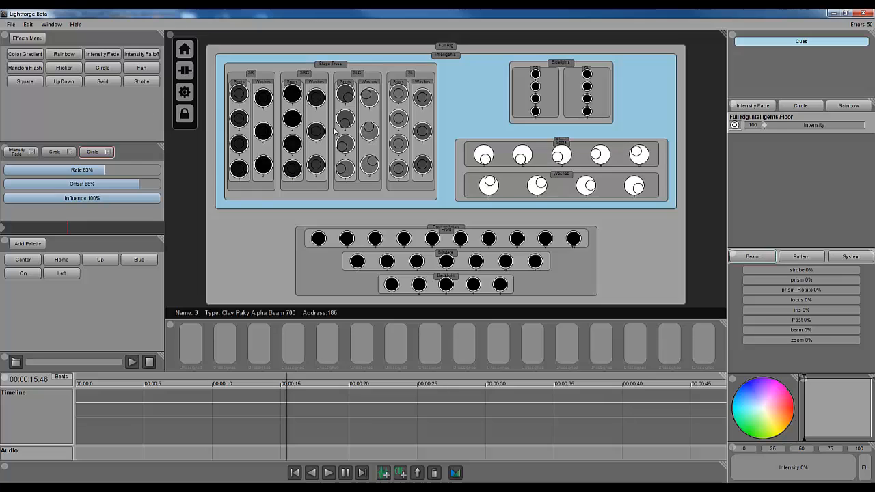
click(625, 262)
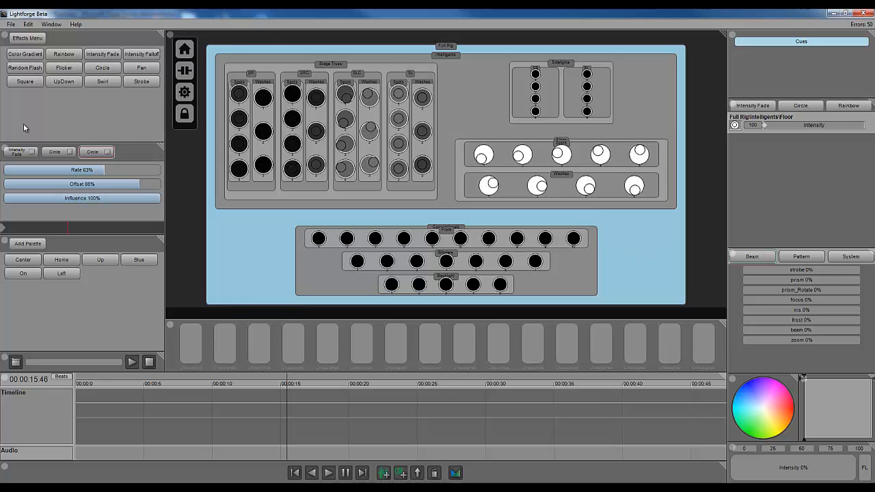
click(108, 152)
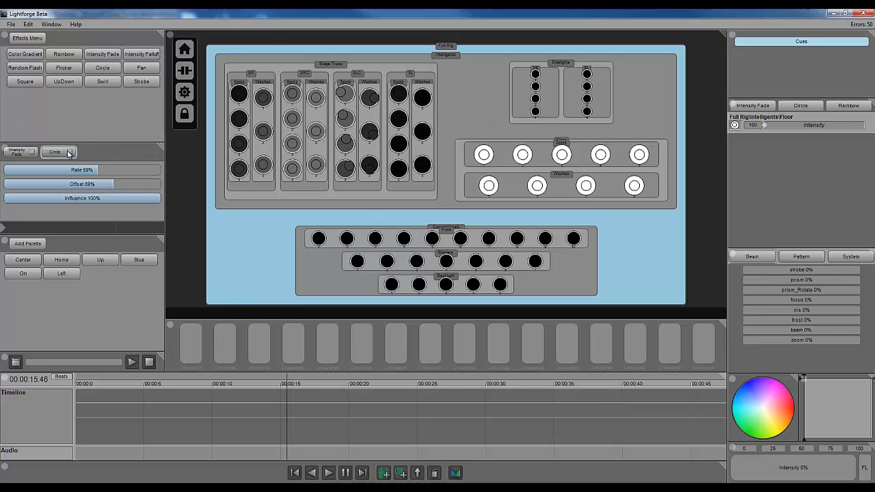
click(69, 151)
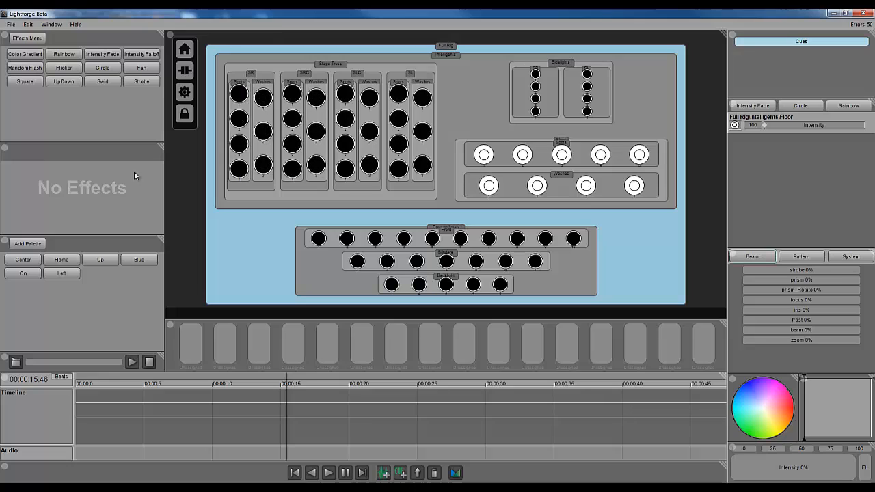
- Try an Intensity Falloff effect on the Stage Truss group with intensity, scale and influence at 100%, shift its center, and remove the effect
click(420, 120)
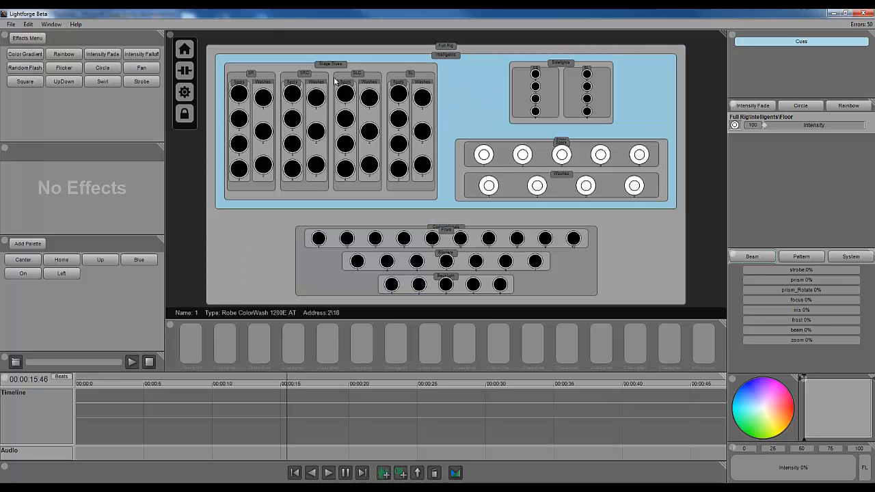
click(378, 67)
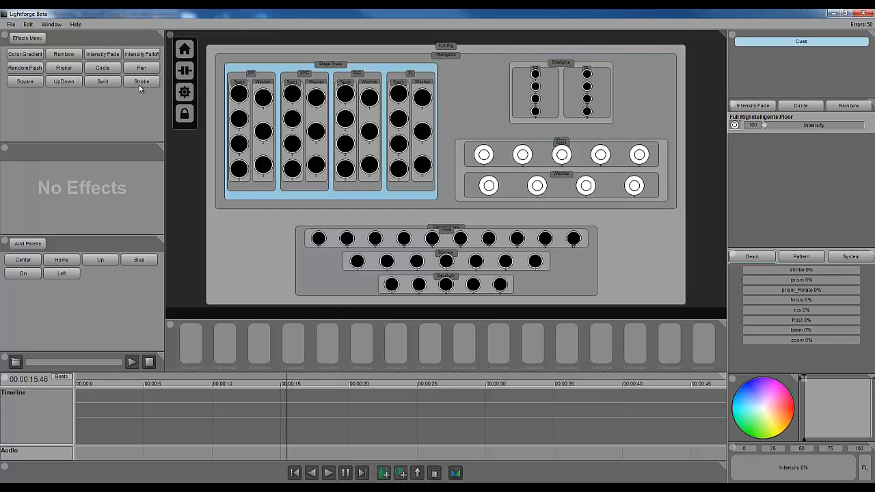
click(143, 56)
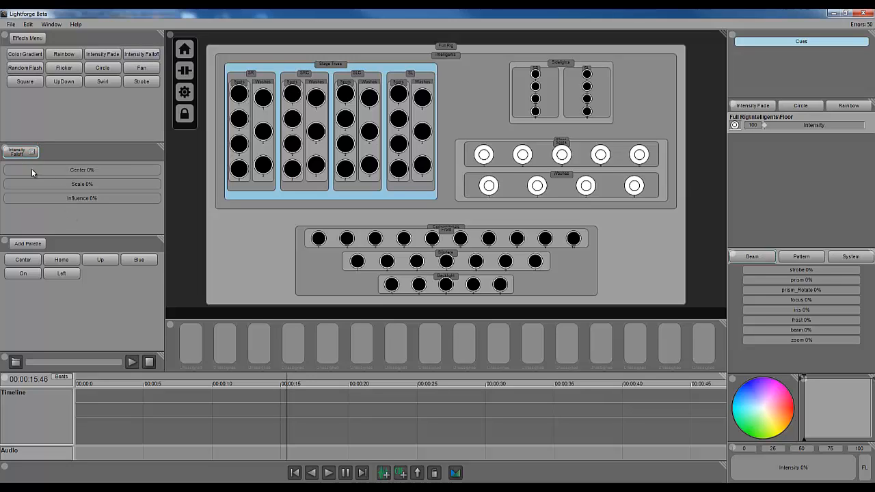
click(749, 470)
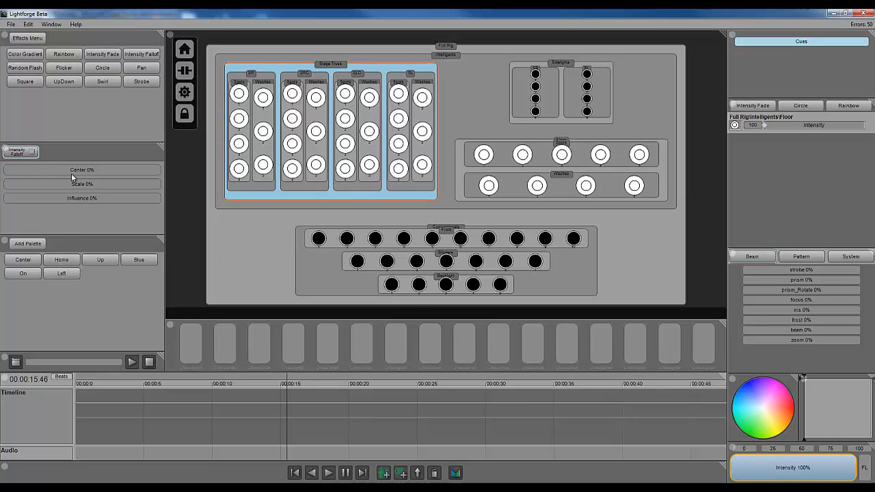
drag(52, 199, 186, 201)
drag(36, 180, 167, 191)
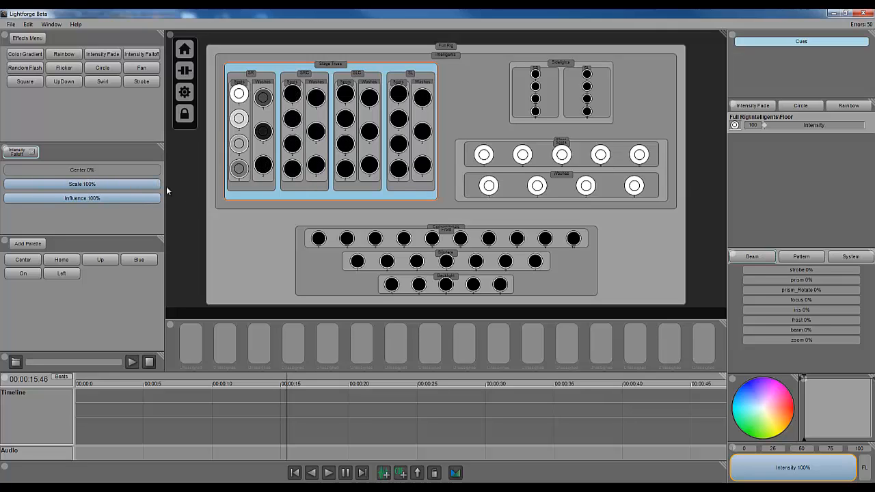
drag(8, 176, 42, 168)
click(31, 153)
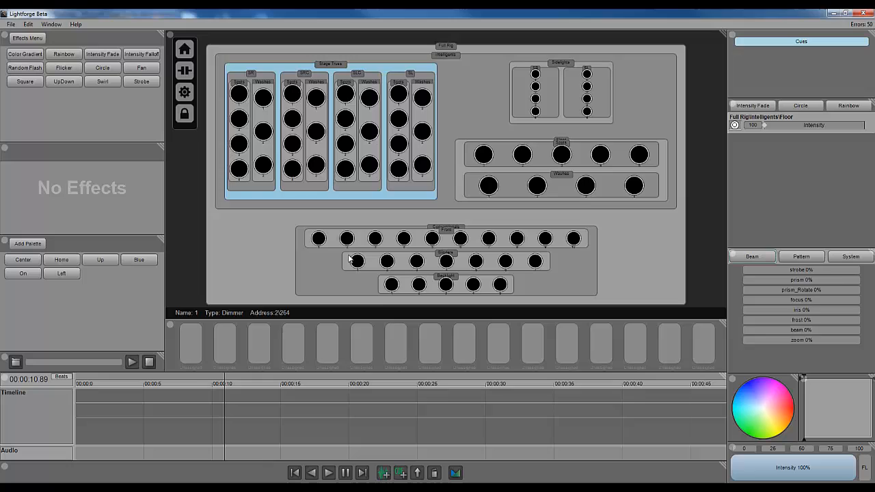
- Set the Front conventionals to 100% intensity and add an Intensity Falloff effect with center 50%, scale 100% and influence 100%
click(446, 233)
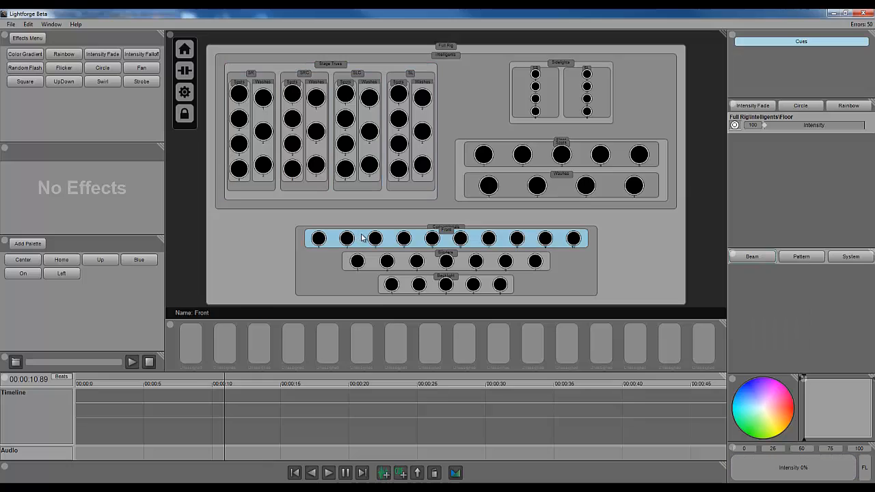
click(793, 467)
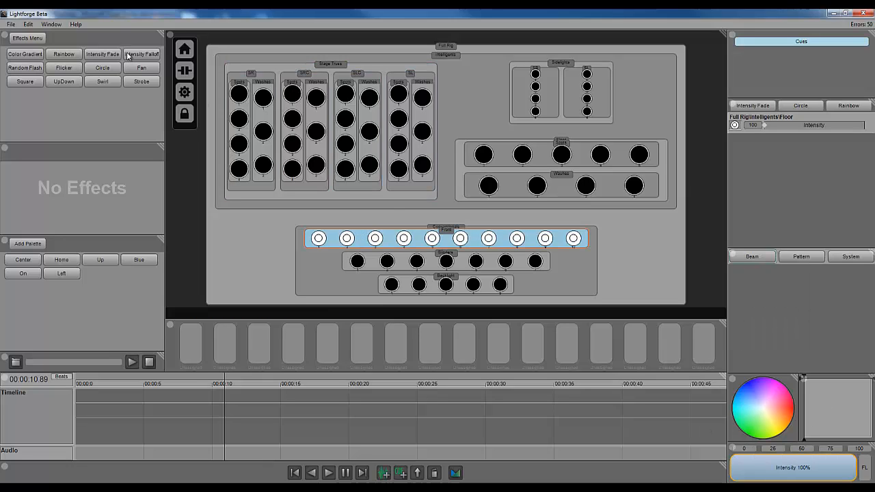
click(152, 56)
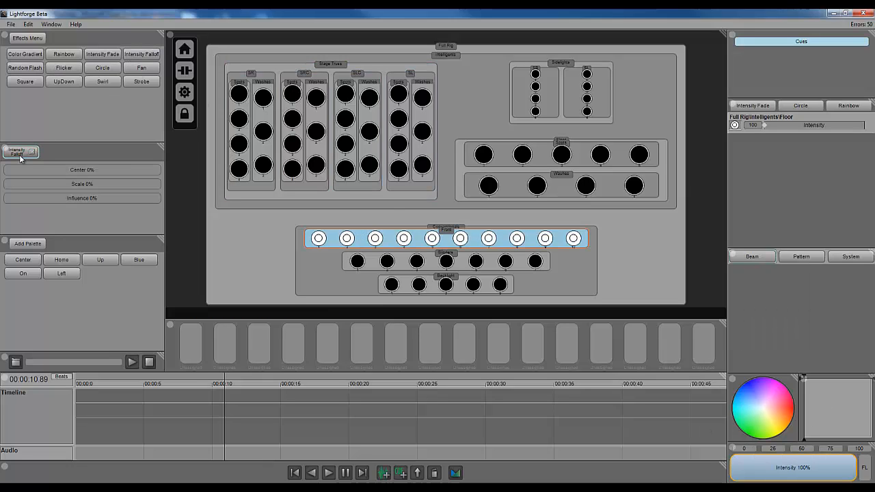
drag(36, 170, 207, 204)
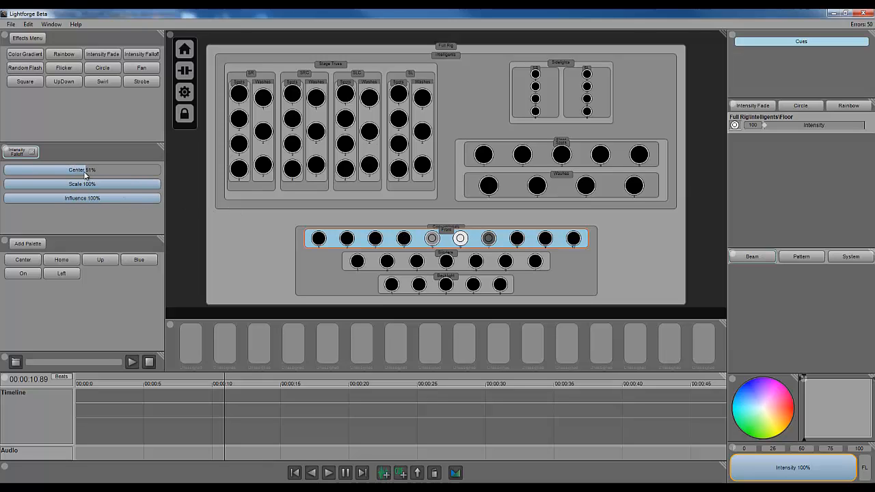
mouse_move(88, 169)
mouse_down()
mouse_move(35, 172)
mouse_move(161, 174)
mouse_move(63, 175)
mouse_move(95, 178)
mouse_move(83, 177)
mouse_up()
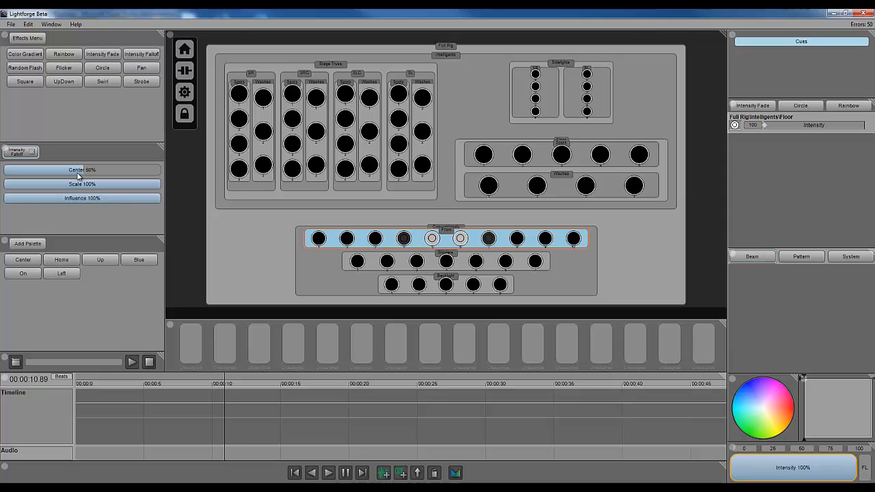
- Record the look as a timeline cue named Effect and extend its end to about 12 seconds
click(401, 473)
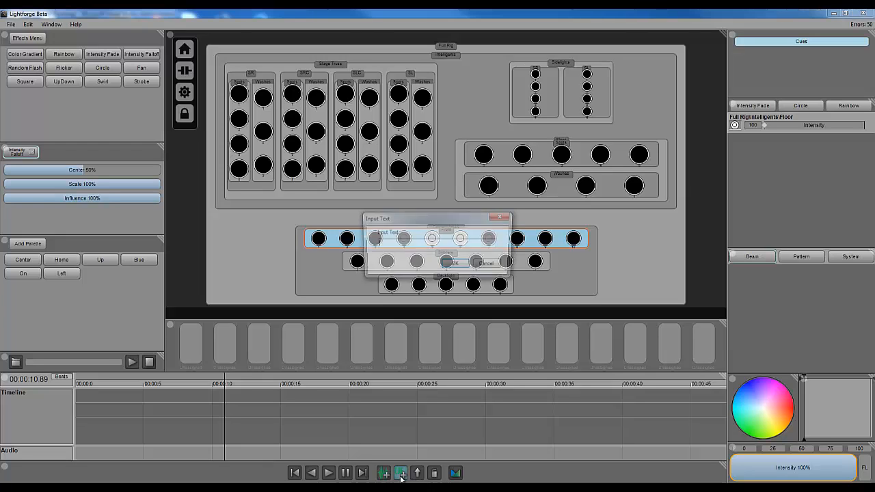
text(Eff)
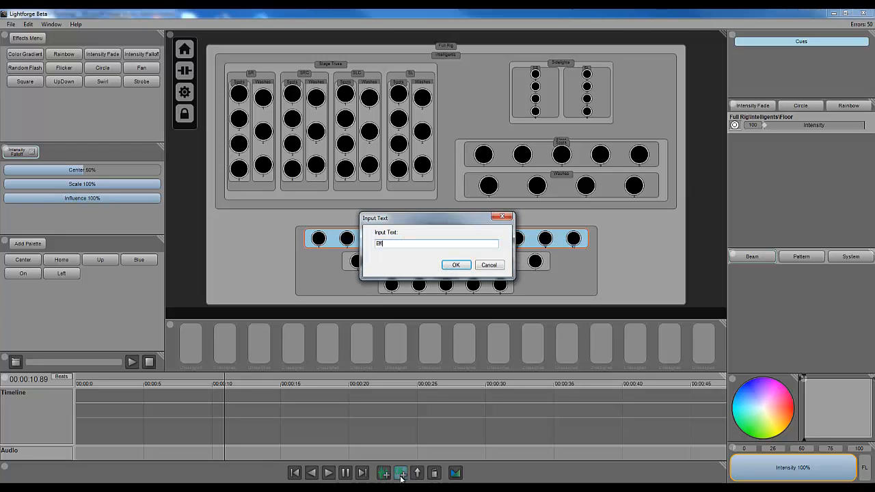
text(ect)
key(Return)
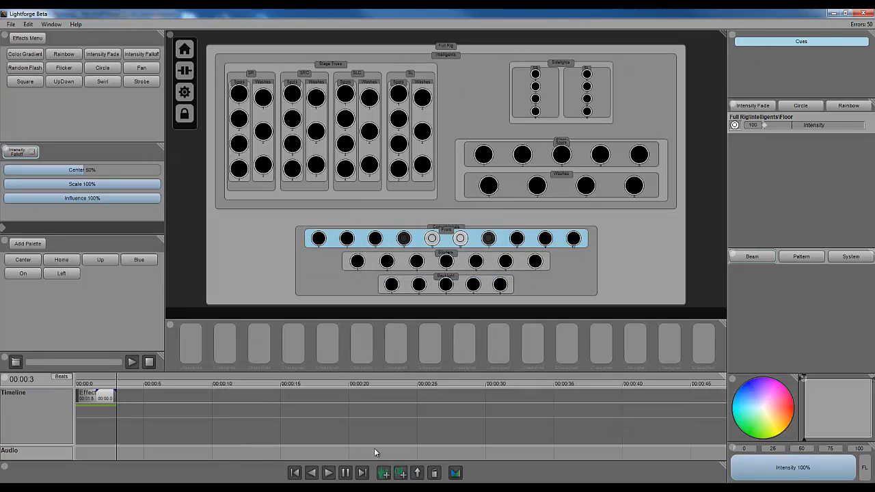
drag(115, 398, 261, 402)
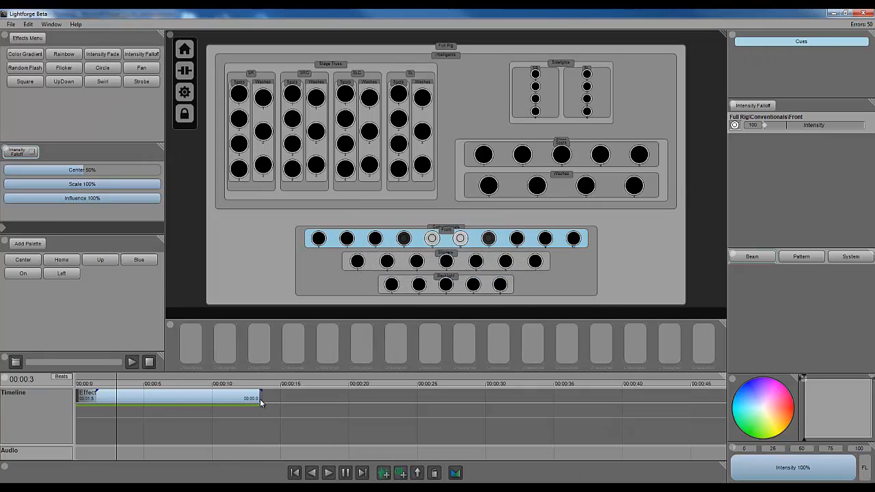
- Keyframe the Intensity Falloff center at 0% near 4 seconds and 100% near 9.85 seconds, and play the cue from the start
click(137, 428)
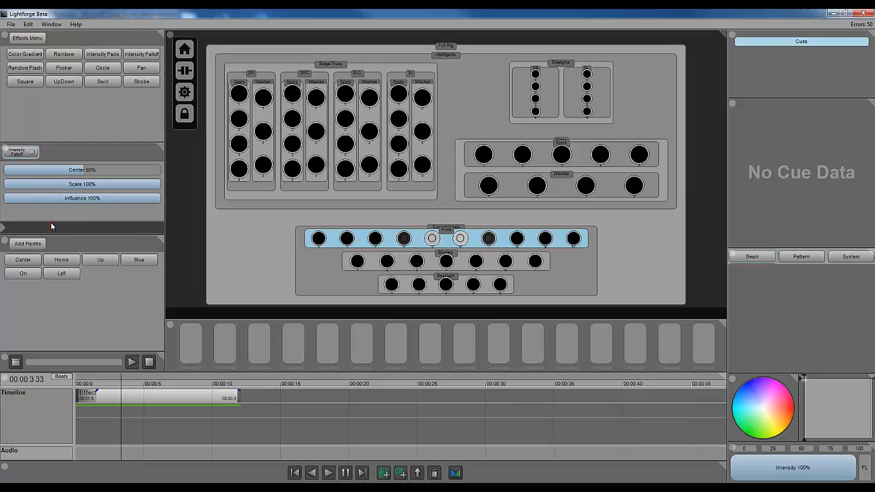
mouse_move(51, 228)
mouse_down()
mouse_move(62, 228)
mouse_move(32, 228)
mouse_move(133, 228)
mouse_move(27, 228)
mouse_move(54, 229)
mouse_up()
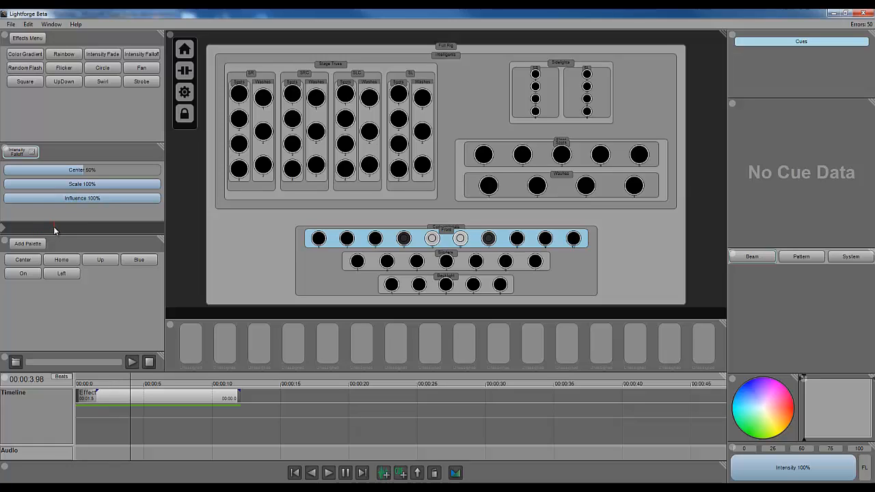
drag(82, 173, 0, 175)
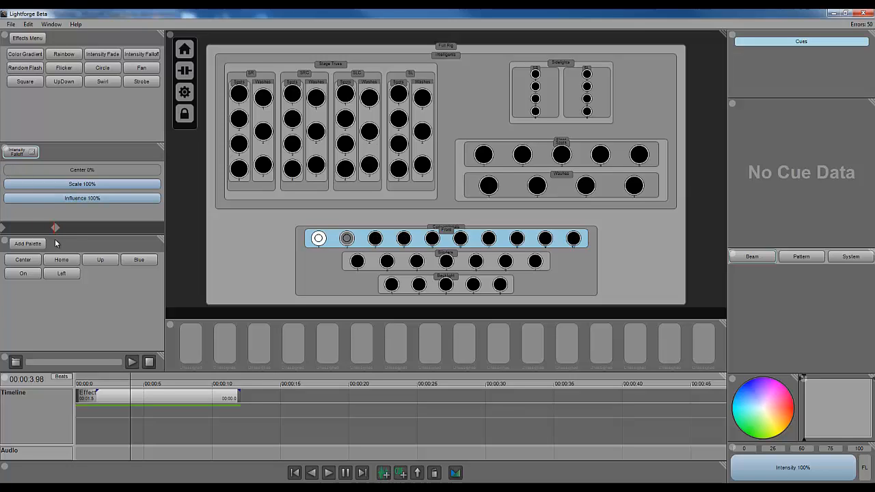
mouse_move(66, 235)
mouse_down()
mouse_move(2, 236)
mouse_move(134, 236)
mouse_up()
drag(43, 171, 157, 171)
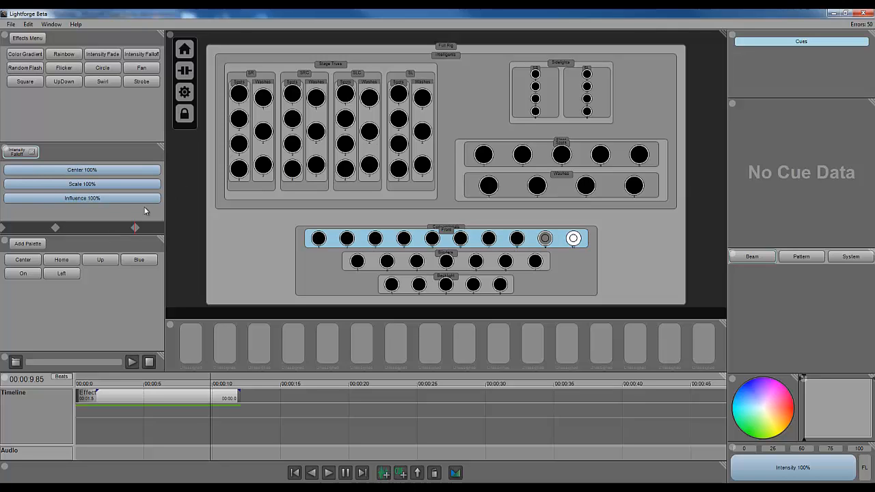
drag(120, 227, 1, 229)
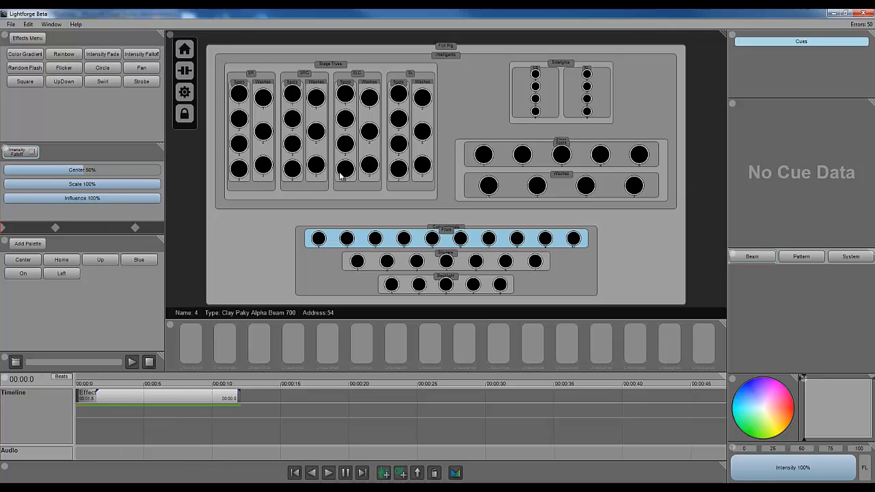
key(space)
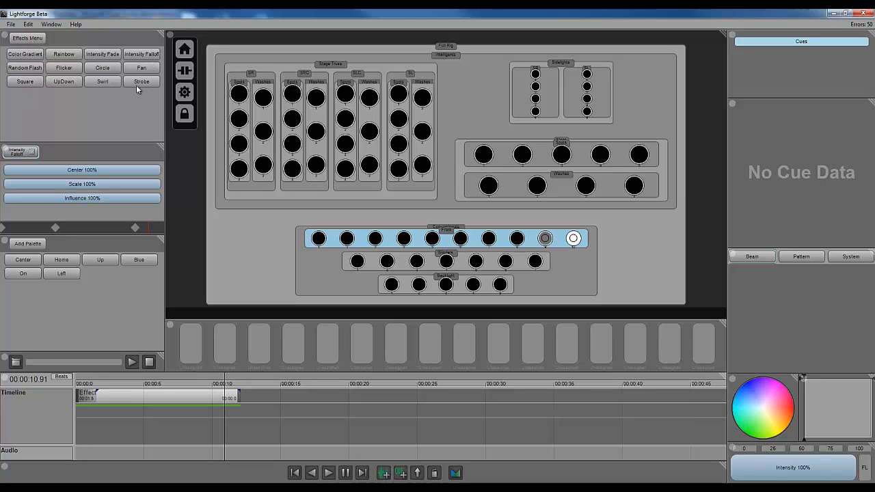
- Examine the effects available in the Color, Intensity and Position categories of the Effect Browser
click(31, 38)
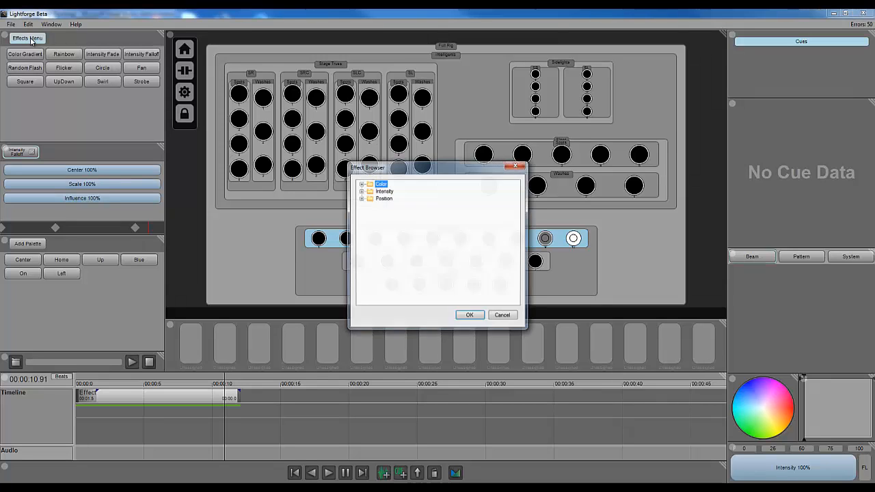
click(361, 198)
click(361, 191)
click(361, 183)
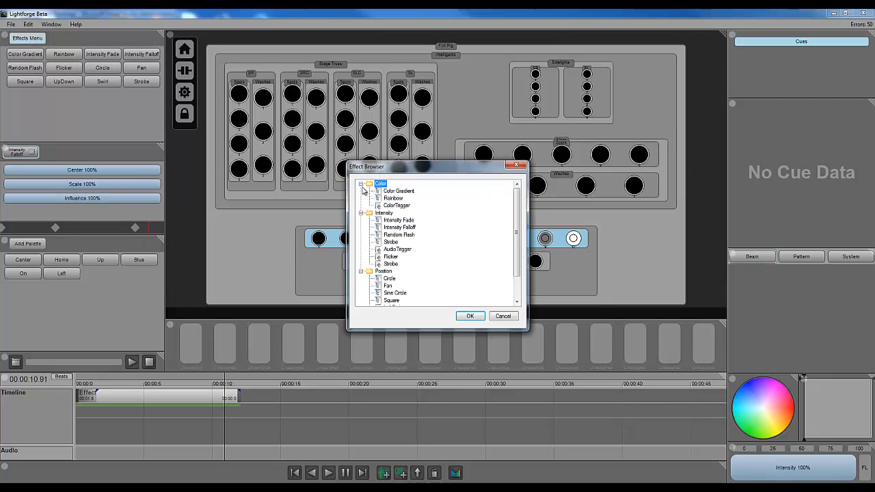
scroll(420, 250, down, 2)
scroll(420, 250, up, 2)
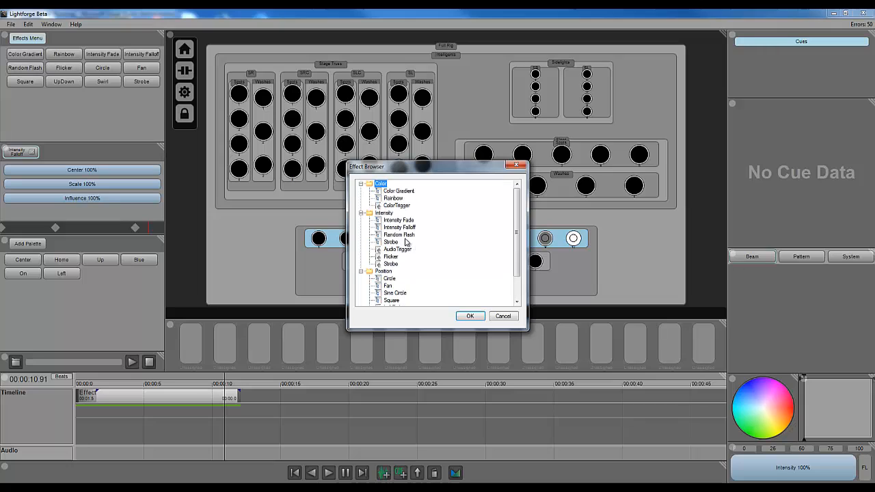
click(361, 184)
click(361, 191)
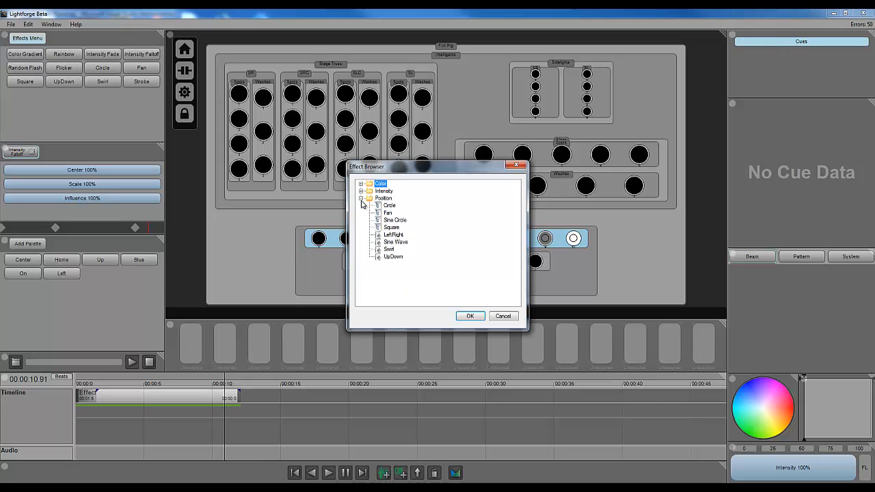
click(360, 199)
click(361, 199)
click(360, 192)
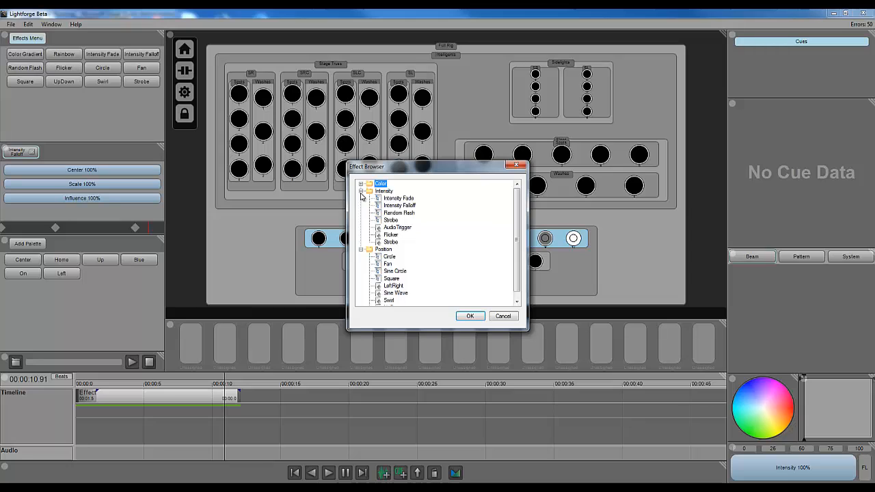
- Add the Random Flash intensity effect to the Front group, and remove it together with the Intensity Falloff effect
click(401, 213)
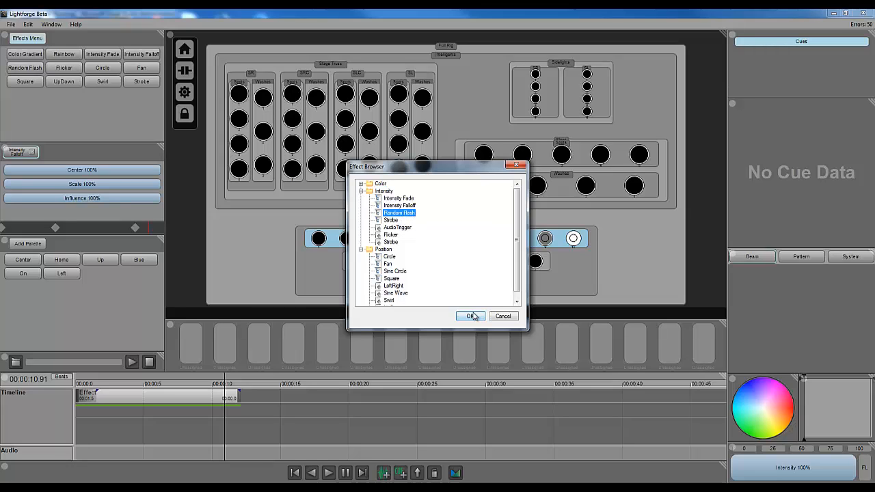
click(471, 316)
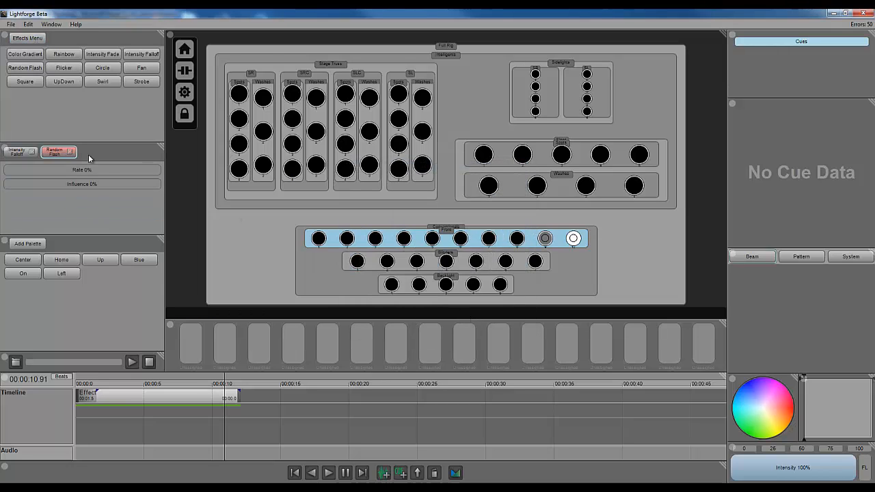
click(33, 153)
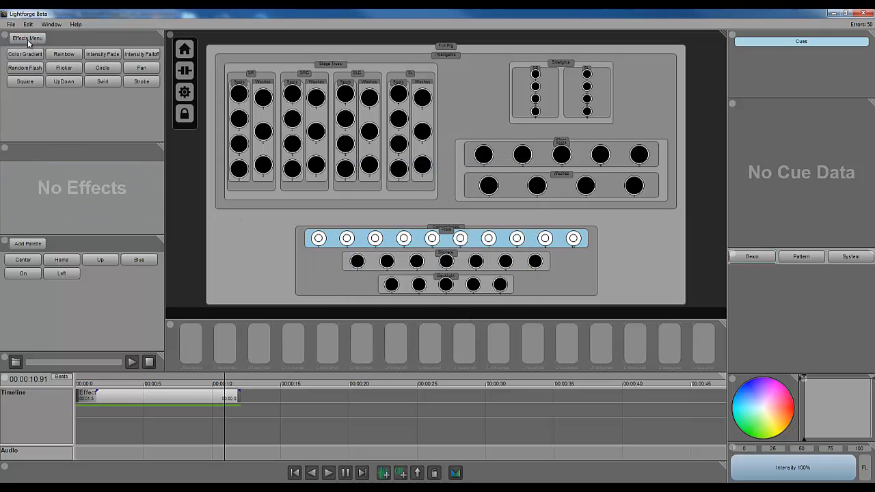
- Pin the Sine Wave position effect from the Effect Browser for quick access, and unpin it again
click(24, 40)
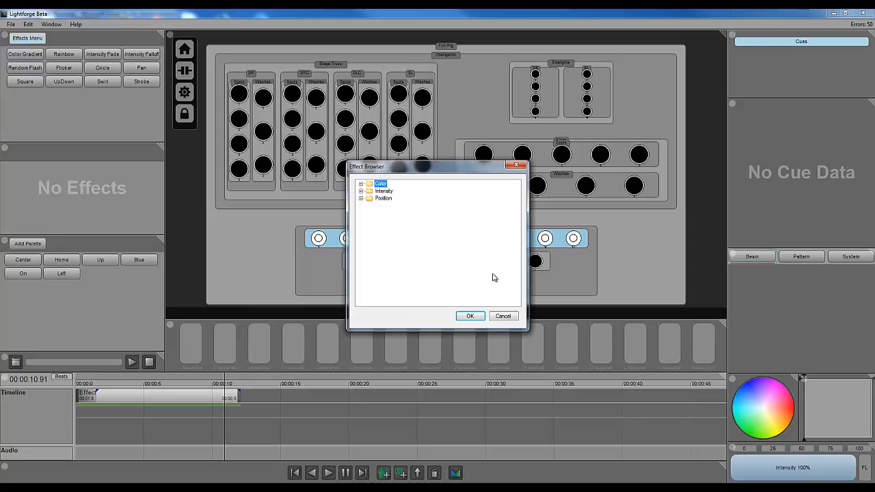
click(361, 198)
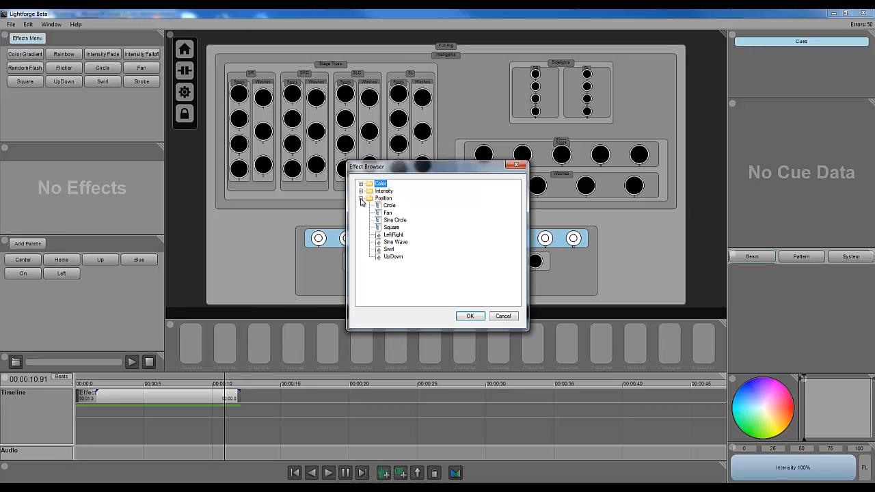
right_click(396, 244)
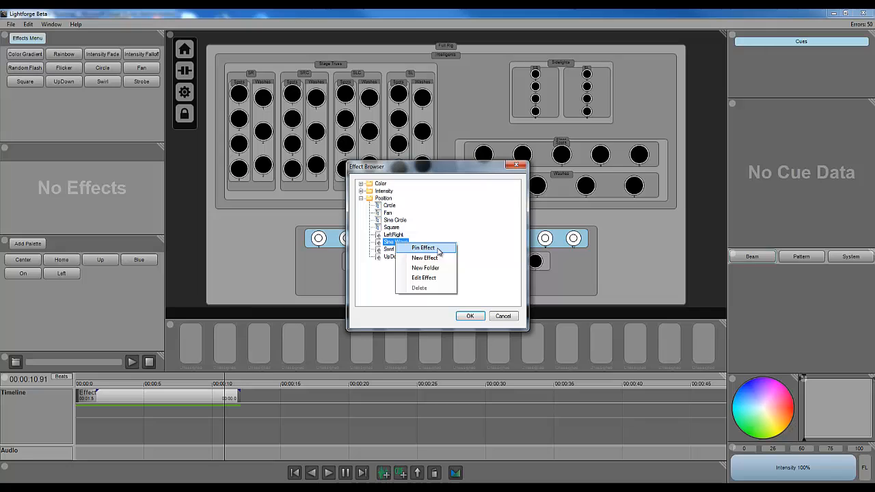
click(438, 250)
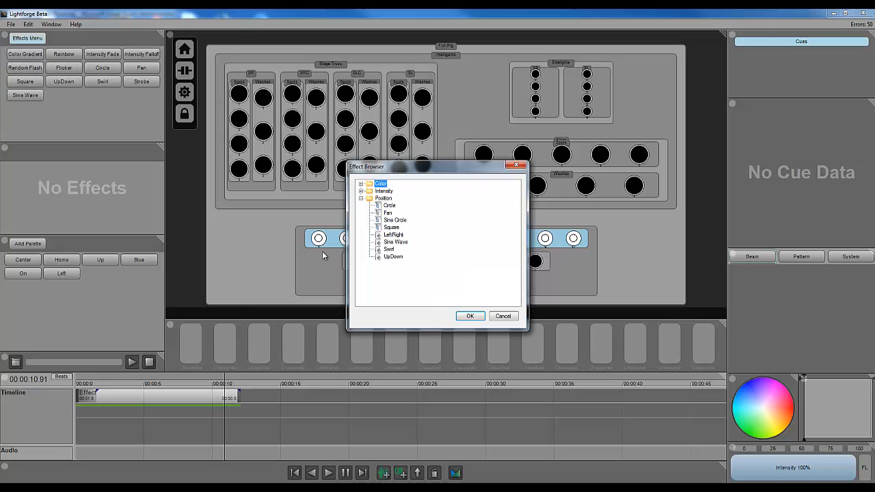
click(506, 317)
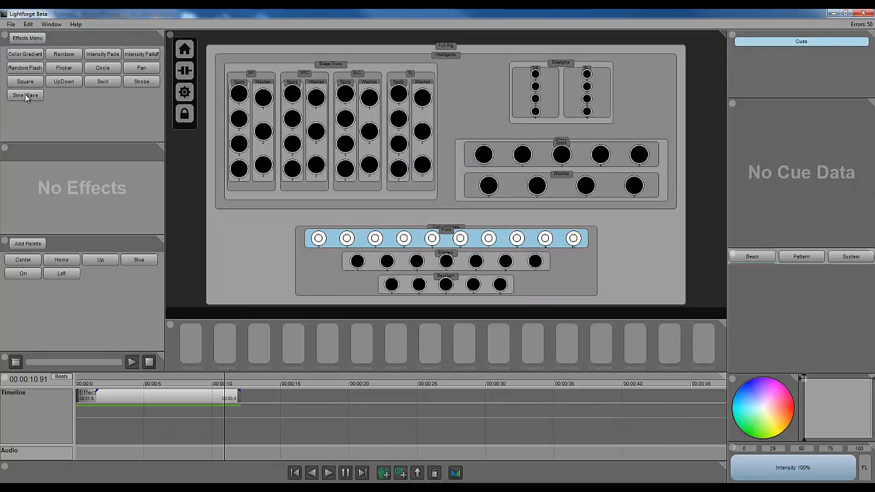
right_click(30, 99)
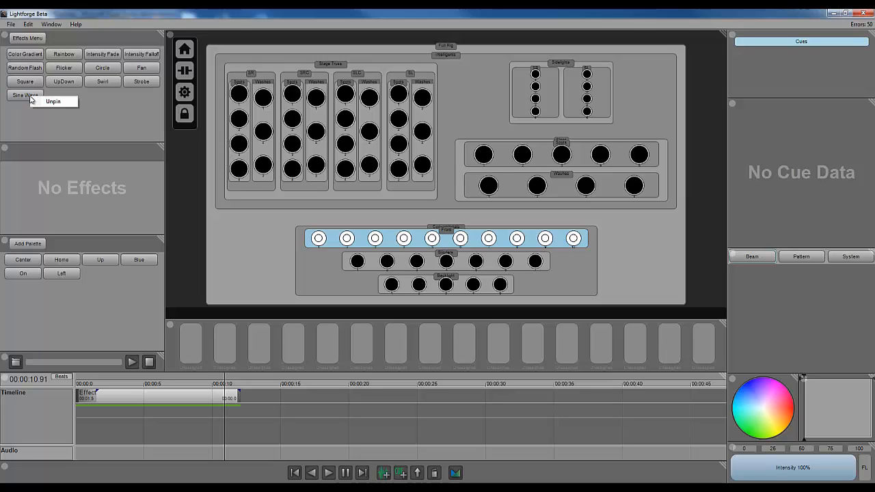
click(54, 102)
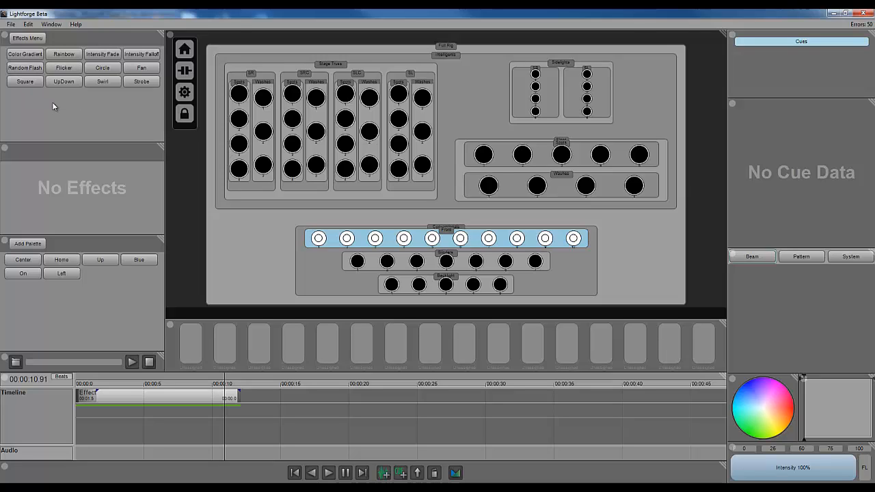